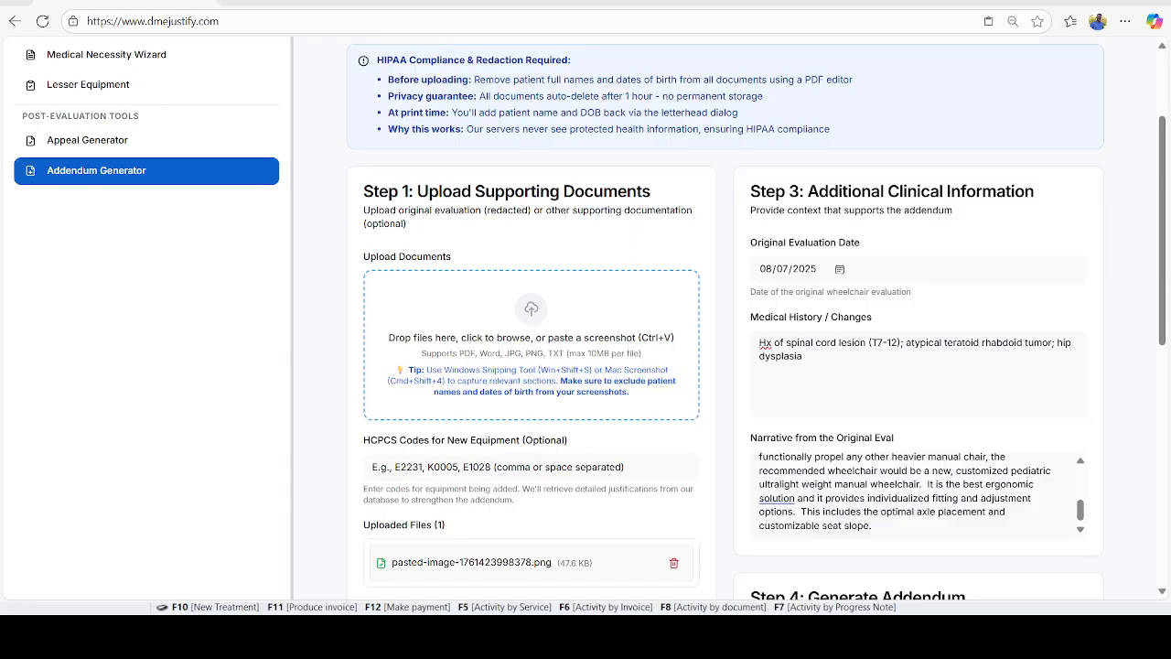
Examine the Medicaid request in the Word document and the matching extracted document text in the addendum form
scroll(586, 318, down, 1)
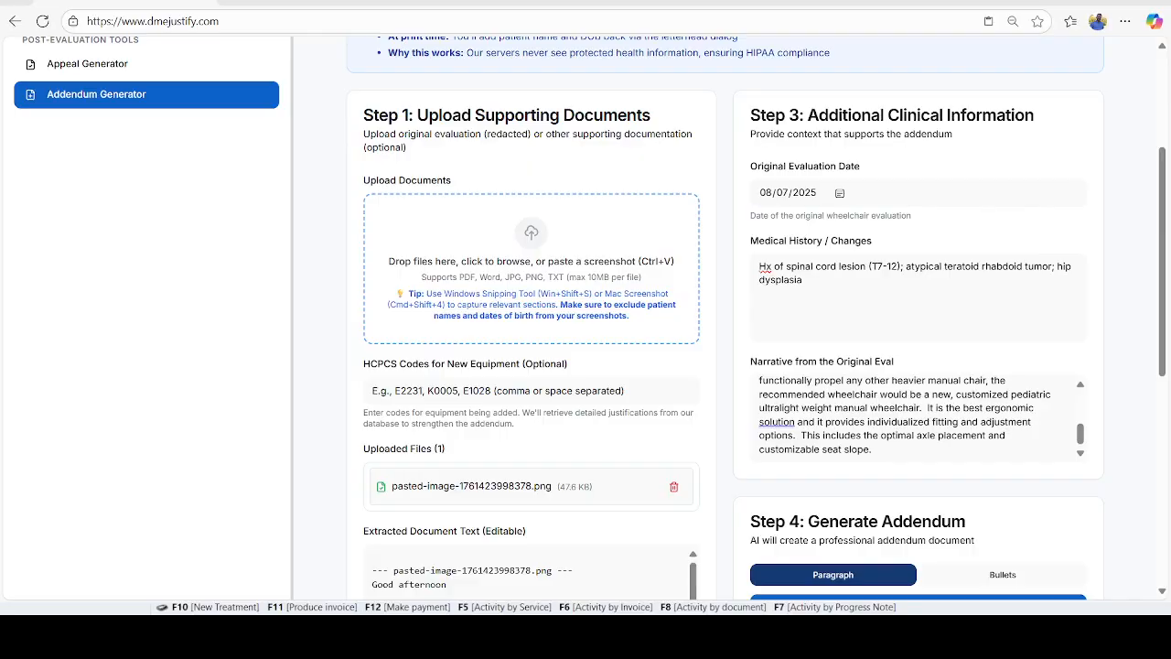
scroll(585, 318, down, 1)
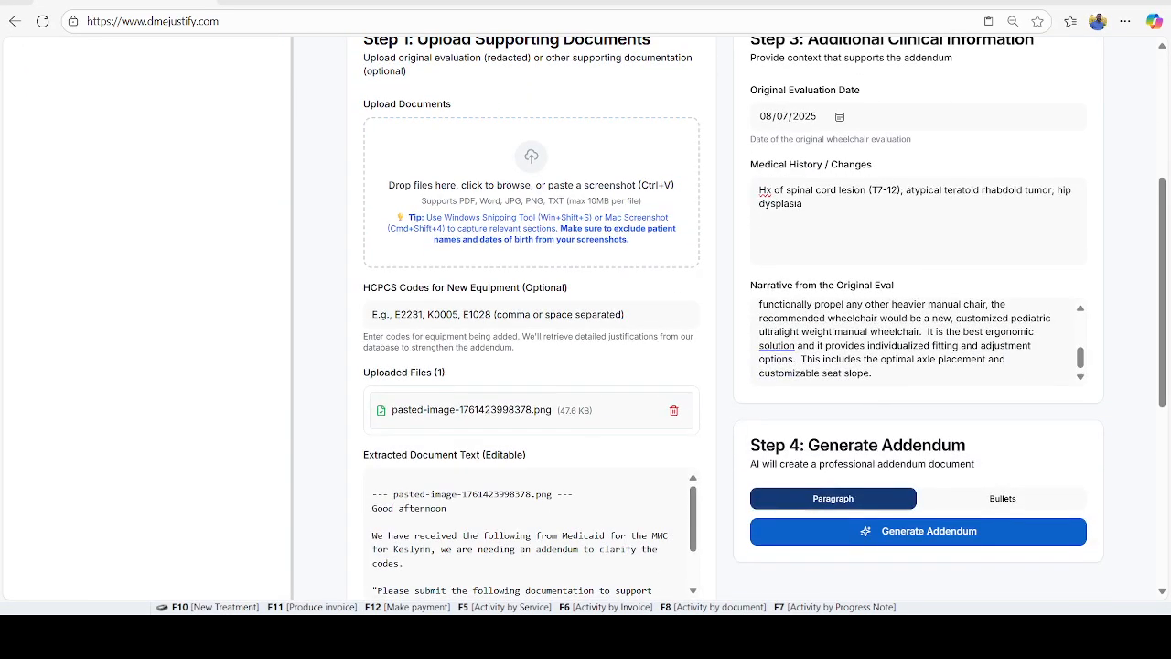
key(alt+Tab)
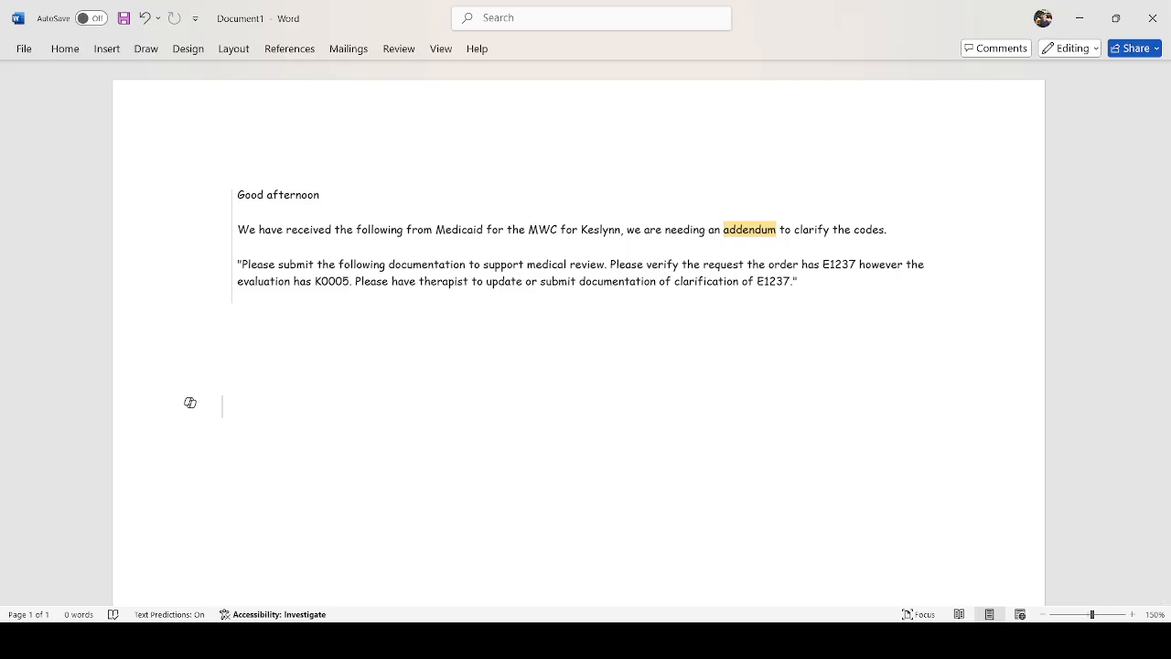
key(alt+Tab)
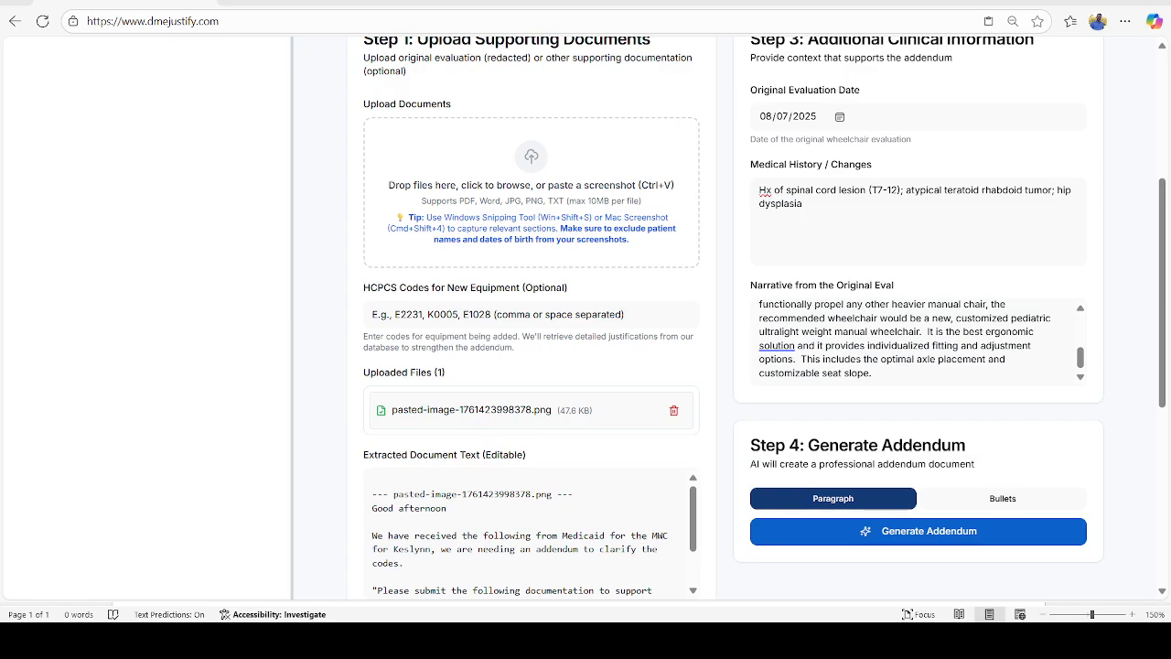
scroll(531, 449, down, 1)
scroll(531, 449, down, 1)
scroll(531, 448, up, 1)
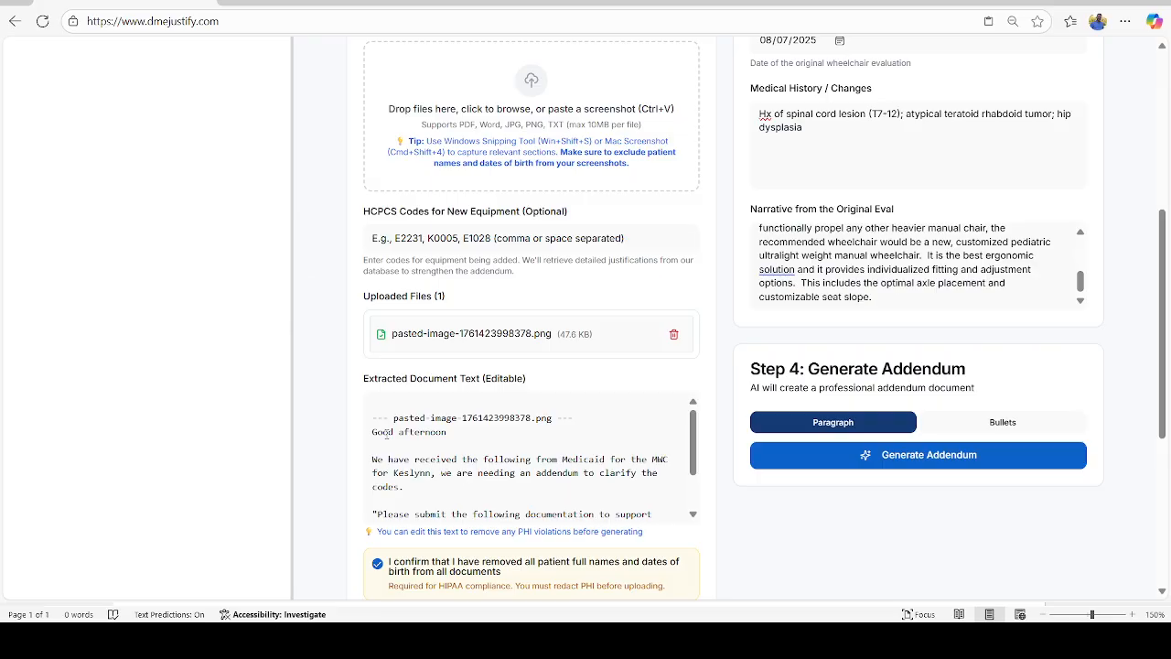
scroll(576, 452, down, 5)
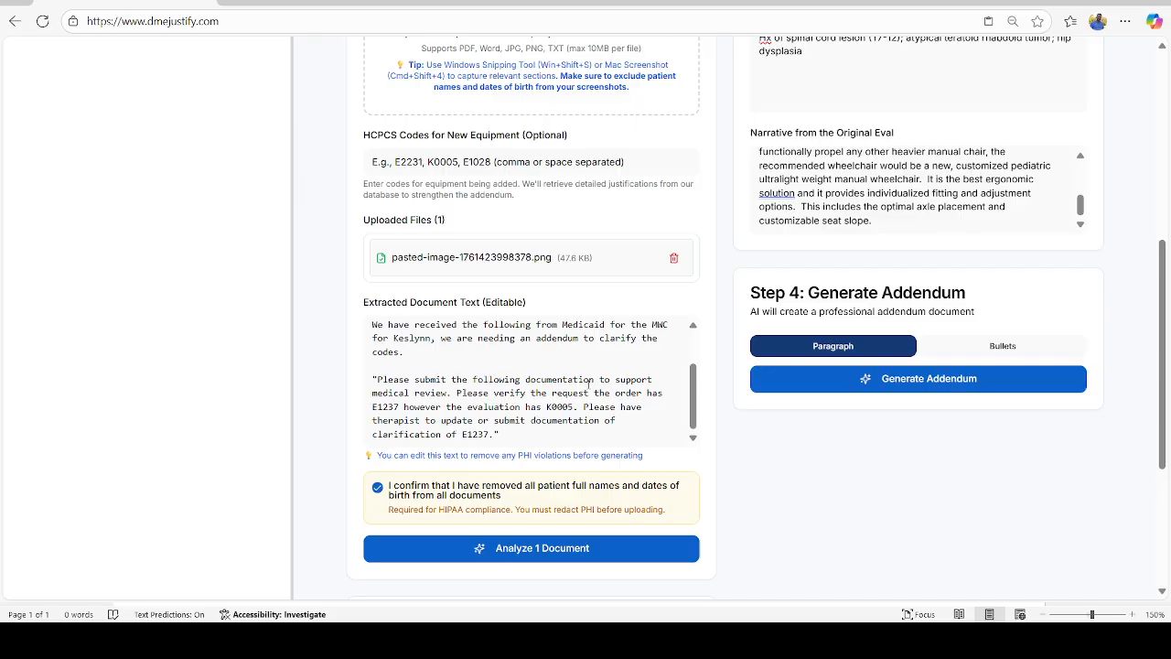
scroll(593, 388, down, 3)
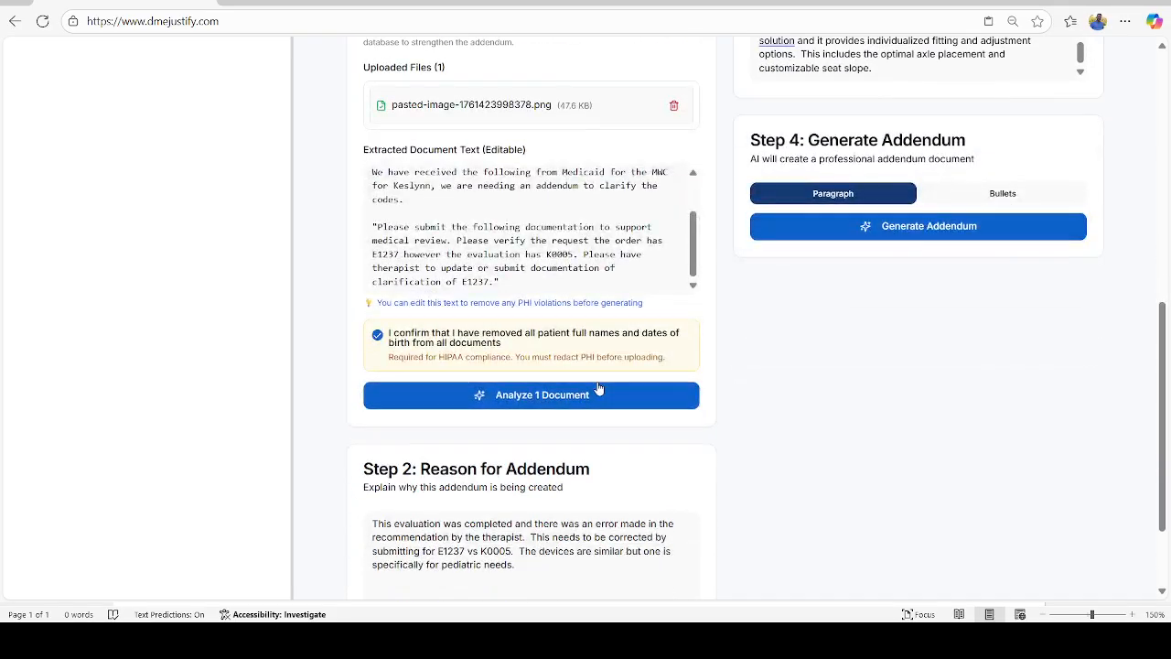
Append "This needs to be clarified for insurance purposes." to the reason for the addendum
scroll(598, 388, down, 1)
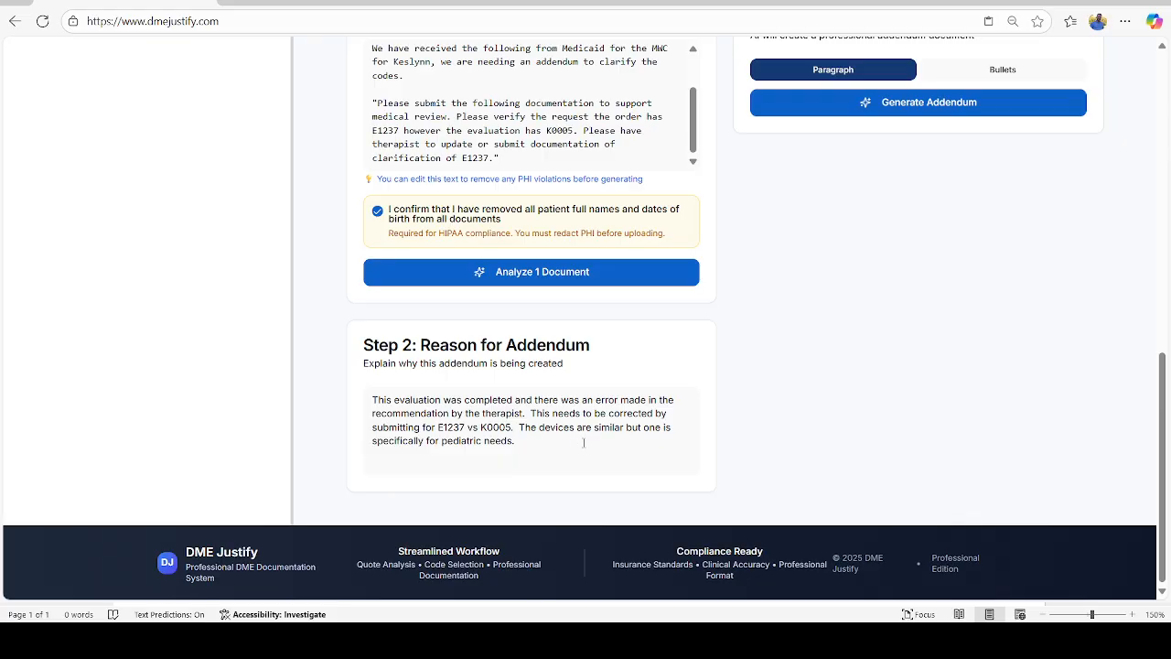
text(This needs to)
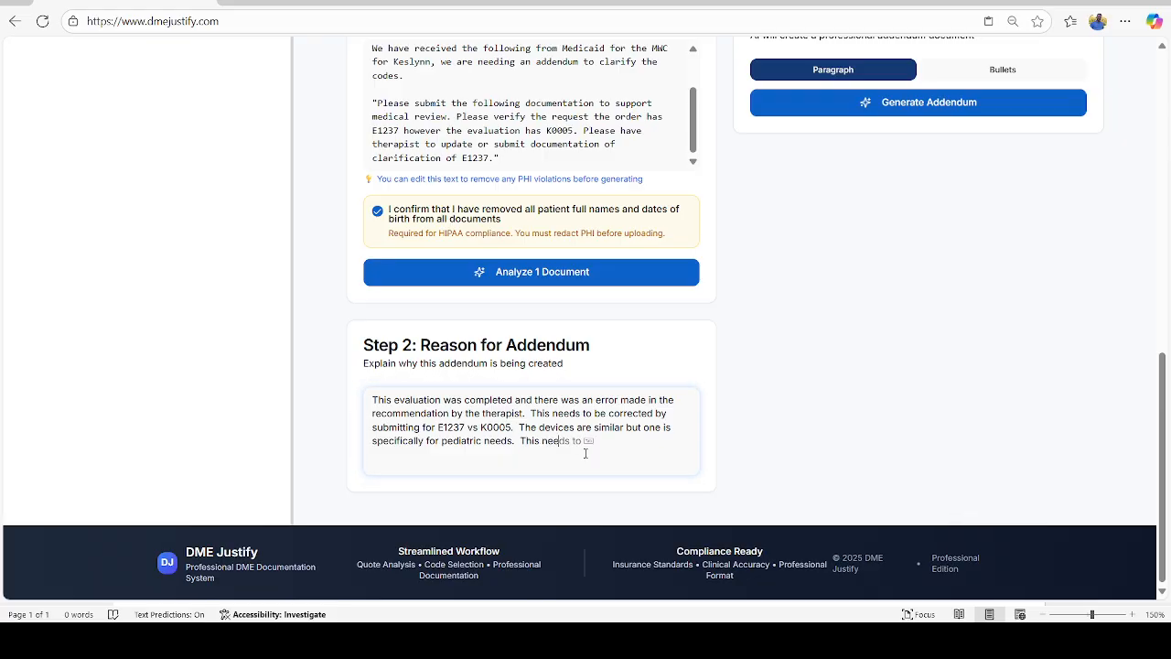
text( be clarified for insurance purposes.)
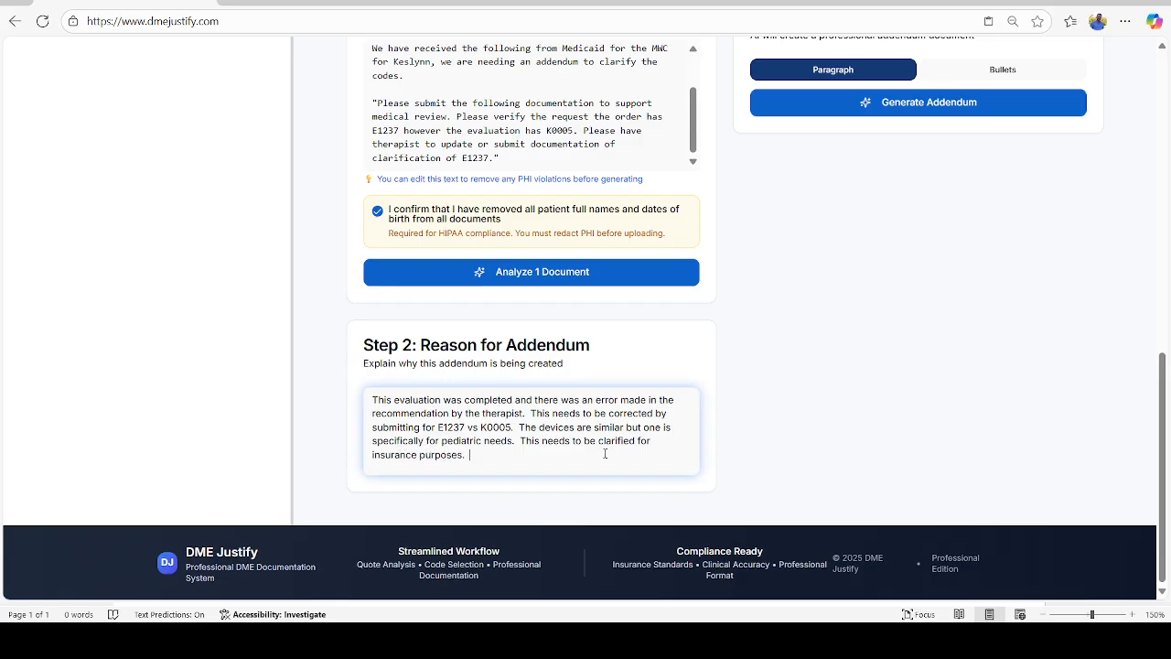
Review the original evaluation date, medical history and narrative, and generate the addendum in paragraph format
scroll(607, 449, up, 10)
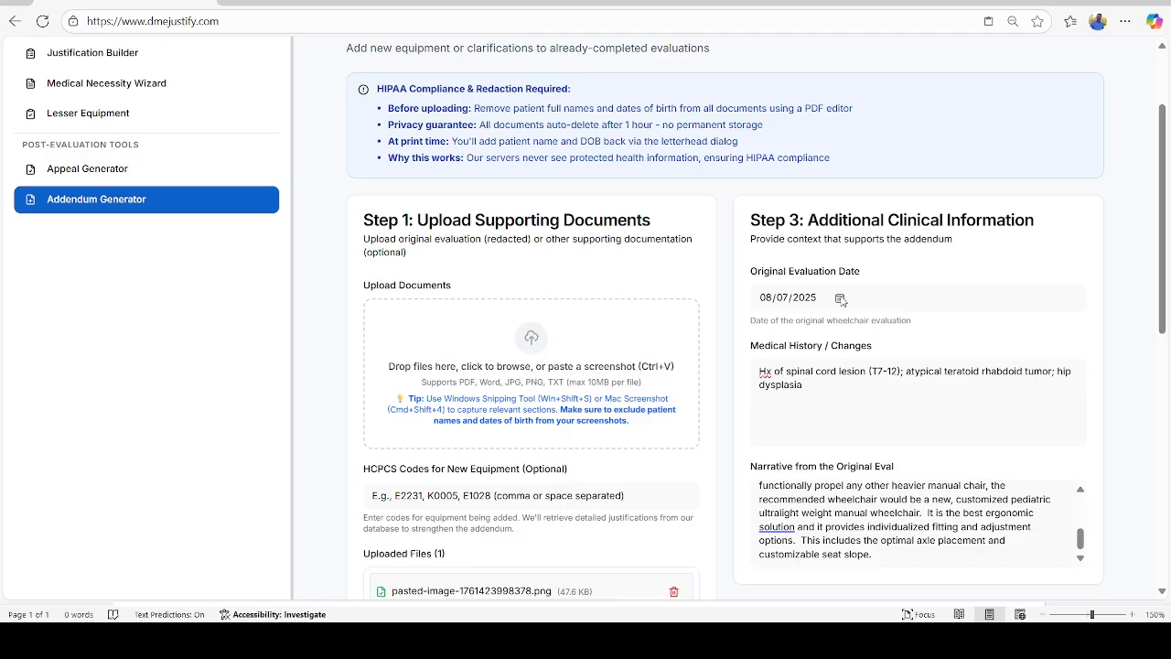
click(842, 299)
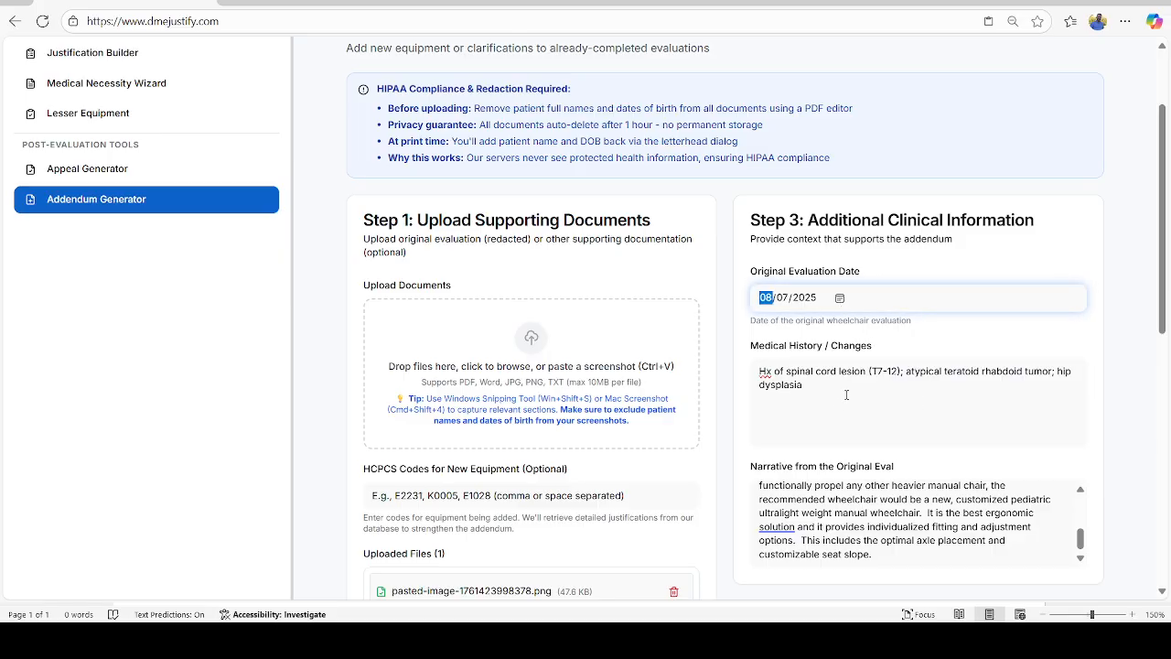
scroll(878, 367, down, 1)
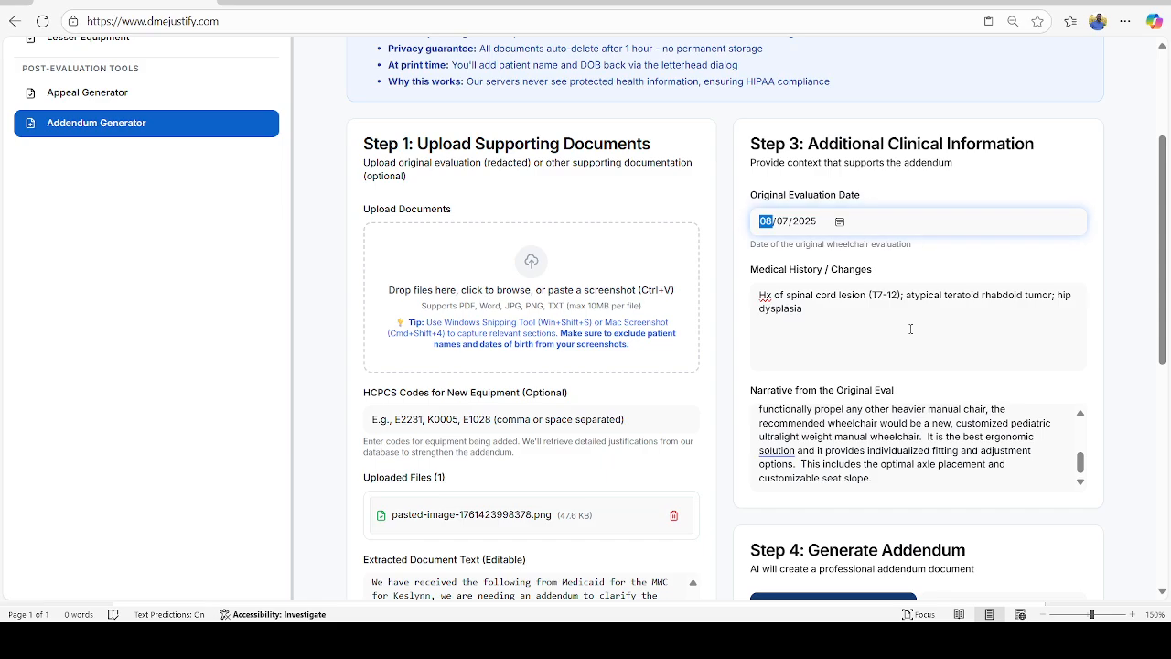
scroll(909, 343, down, 1)
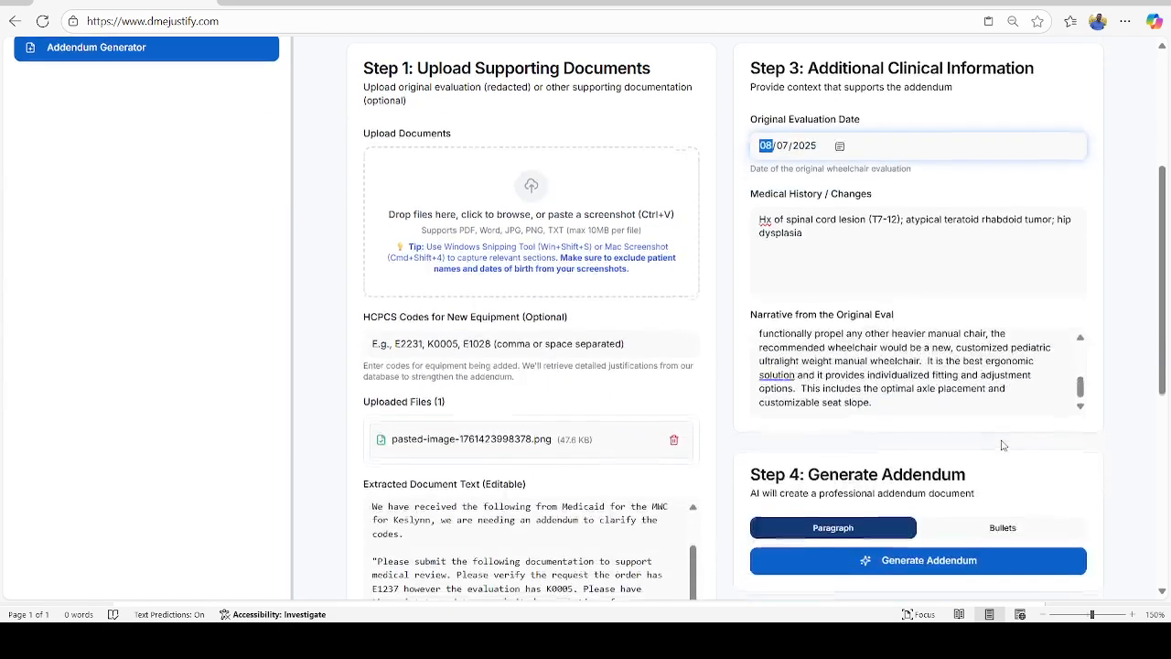
scroll(910, 366, up, 5)
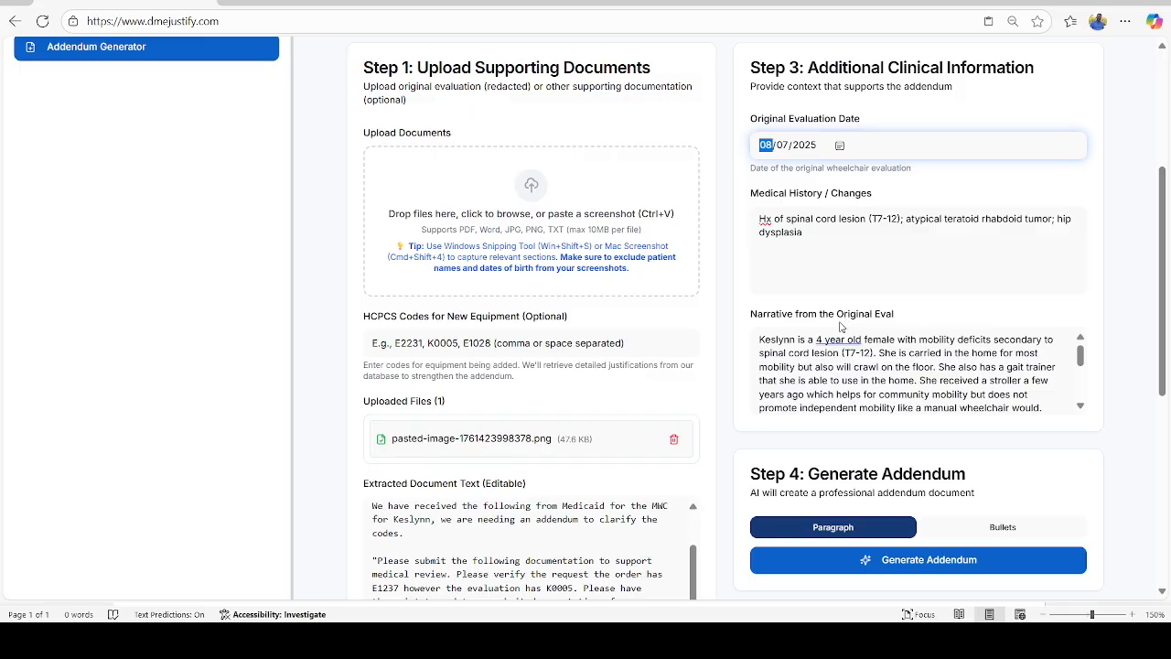
scroll(942, 357, down, 5)
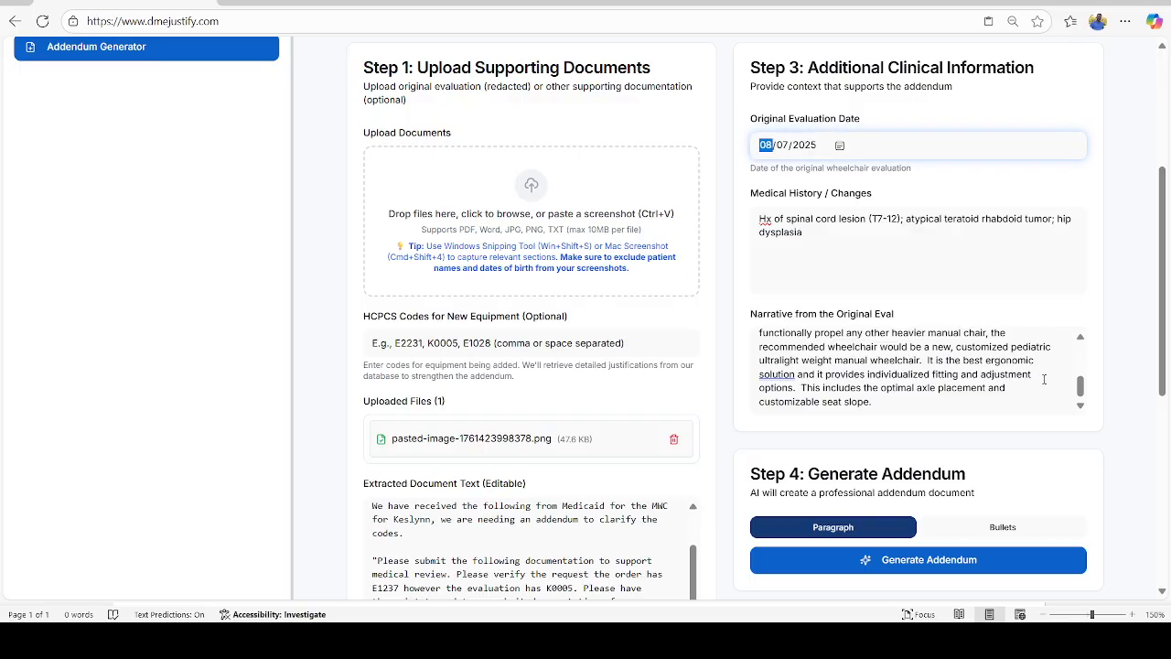
scroll(1025, 395, down, 4)
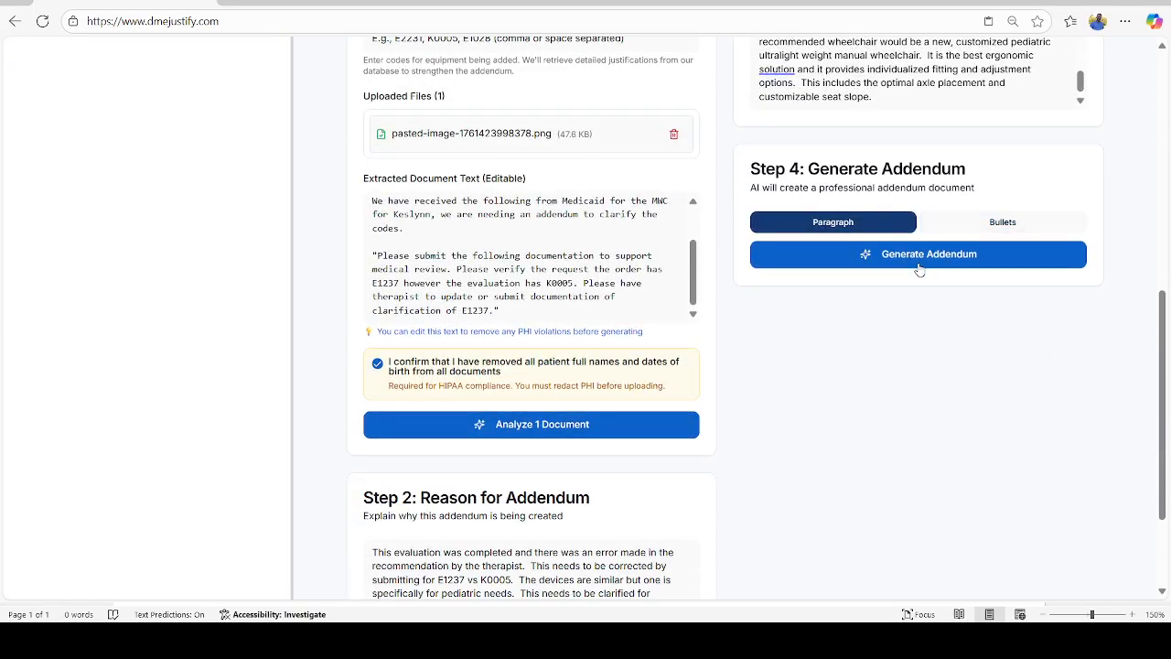
click(920, 265)
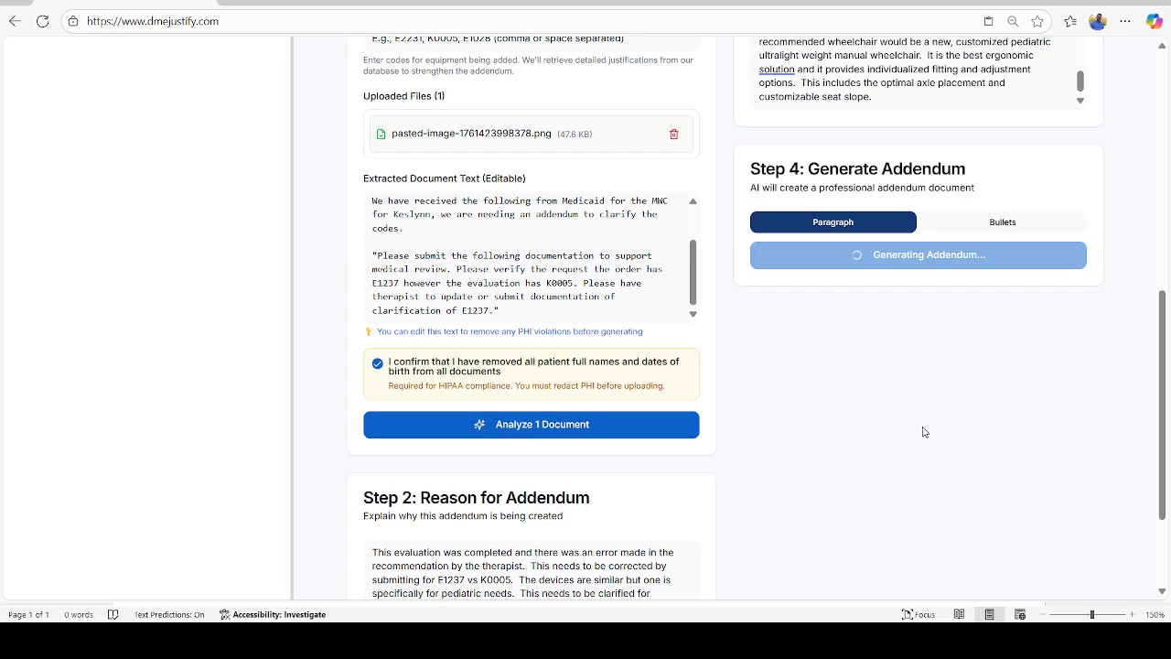
Delete the patient's title and name from the opening sentence of the generated addendum
scroll(924, 426, down, 2)
scroll(929, 412, up, 2)
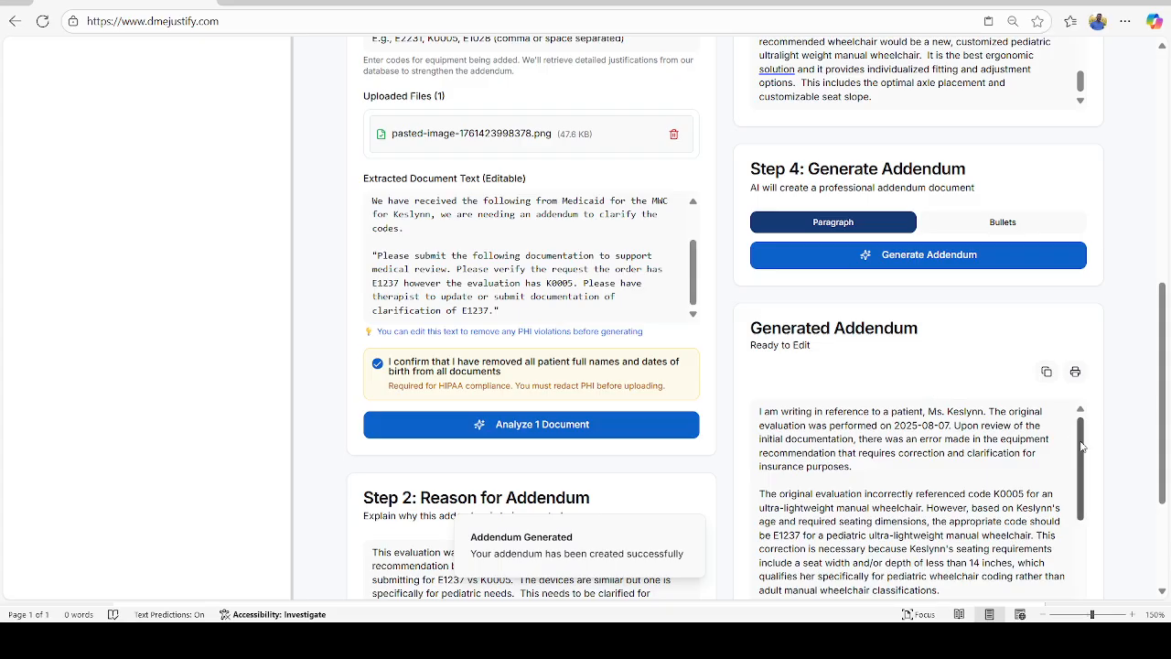
scroll(984, 351, down, 2)
scroll(984, 350, up, 1)
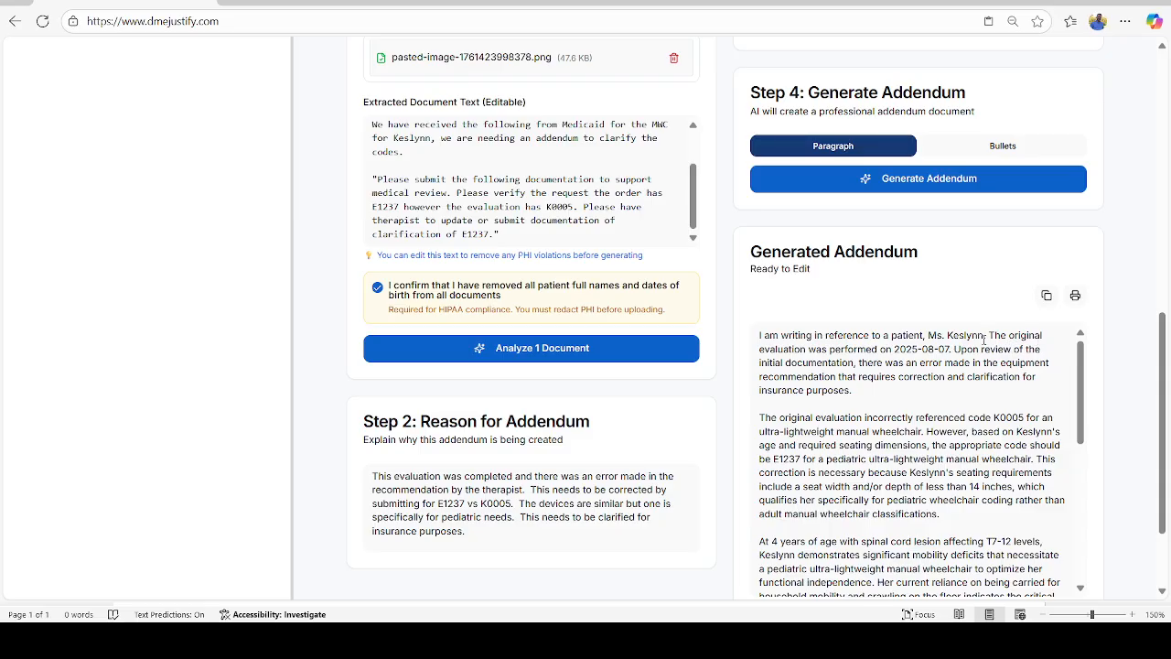
mouse_move(984, 336)
mouse_down()
mouse_move(961, 334)
mouse_move(977, 335)
mouse_up()
click(980, 336)
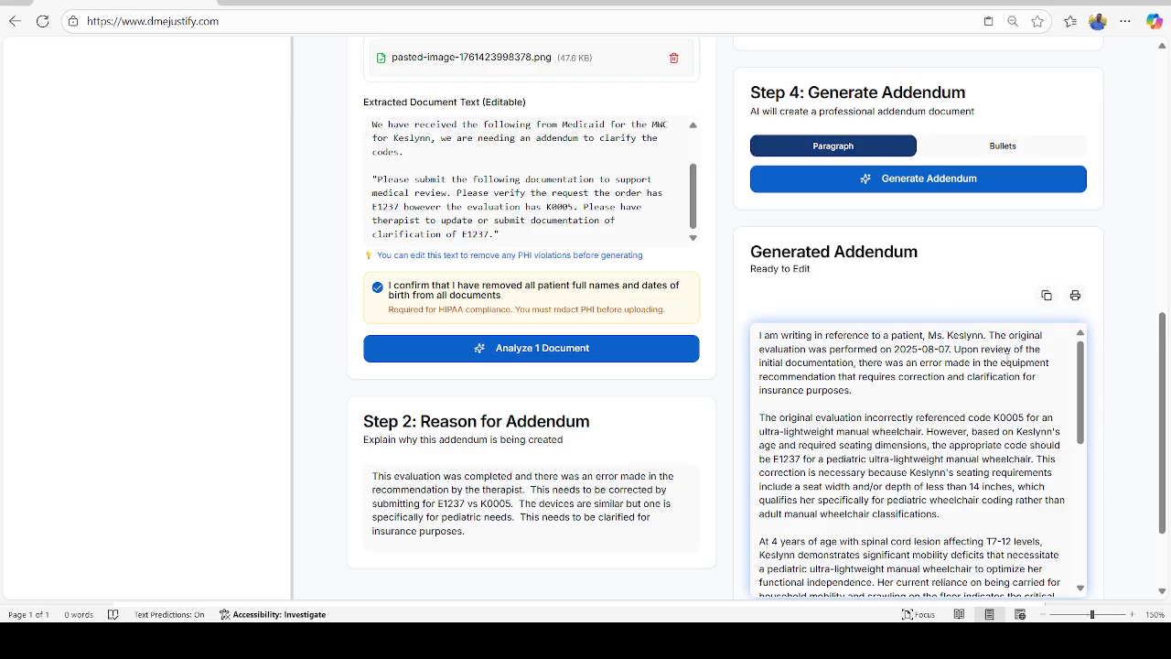
drag(984, 335, 925, 335)
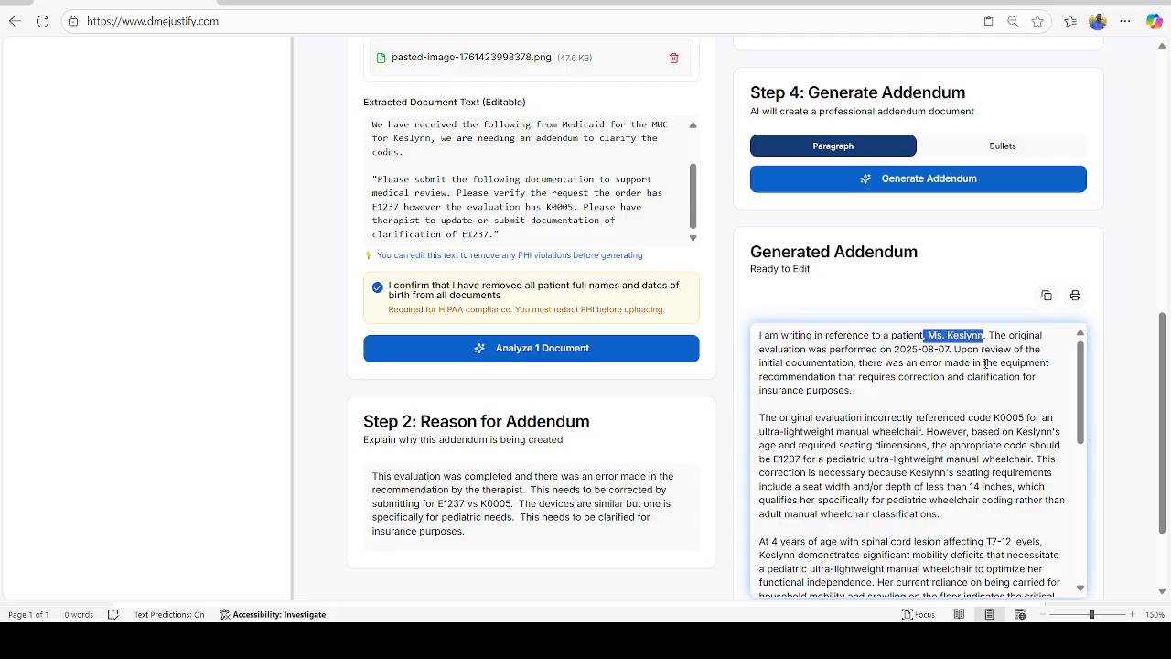
key(BackSpace)
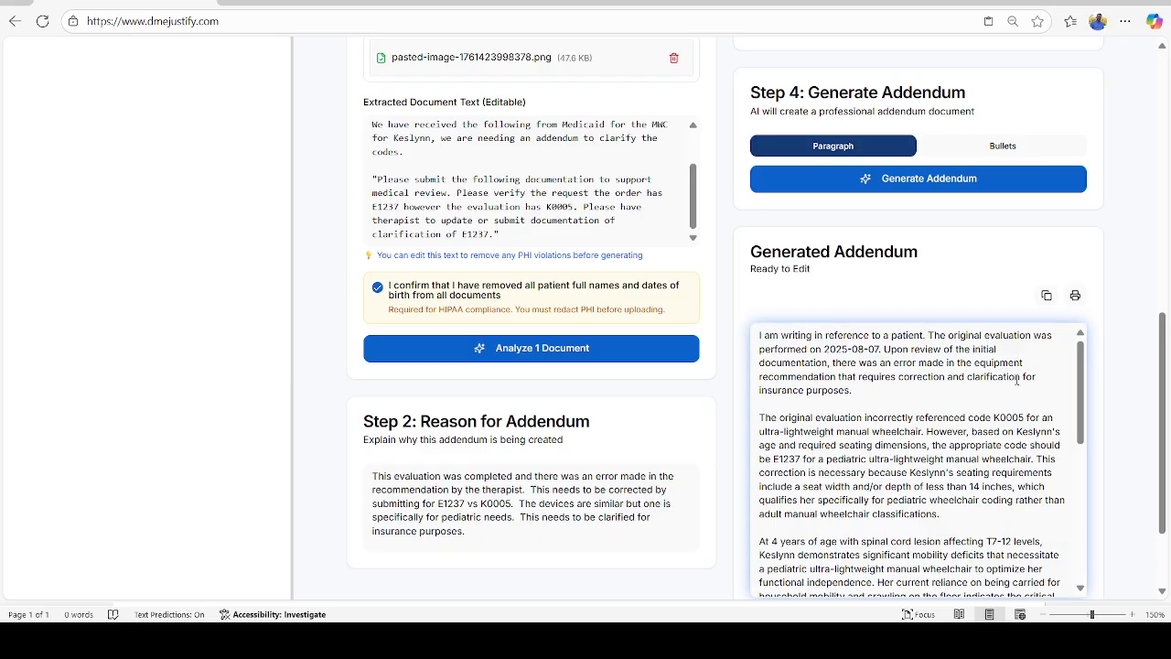
Read through the rest of the generated addendum and open its print options
scroll(1019, 393, down, 1)
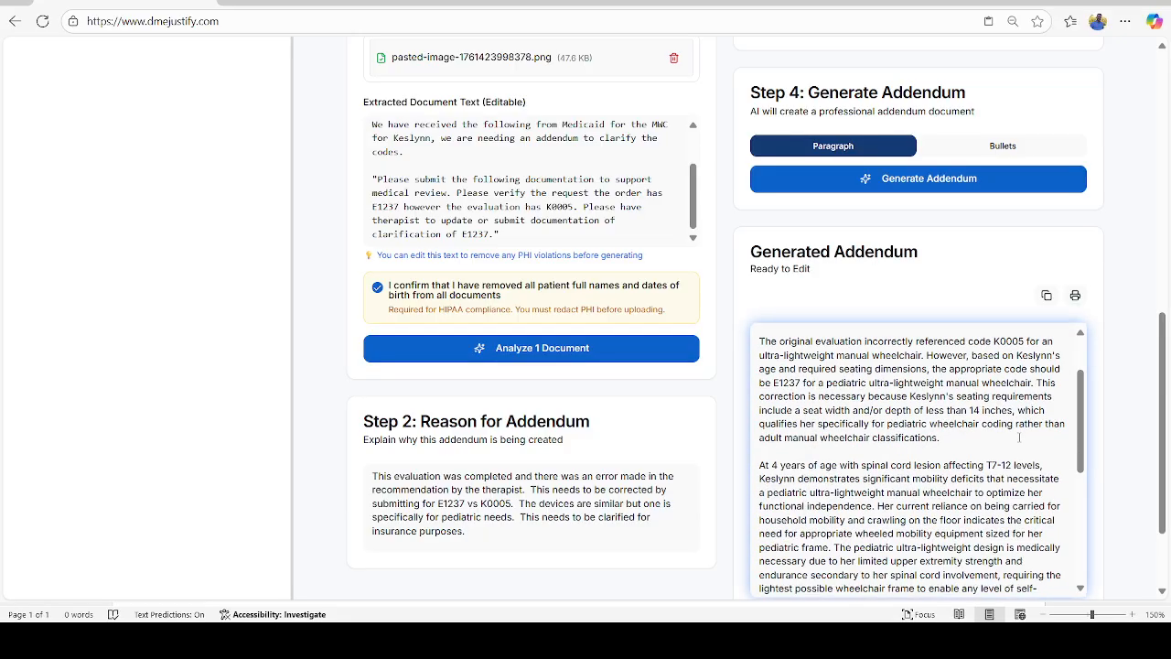
scroll(1018, 437, down, 1)
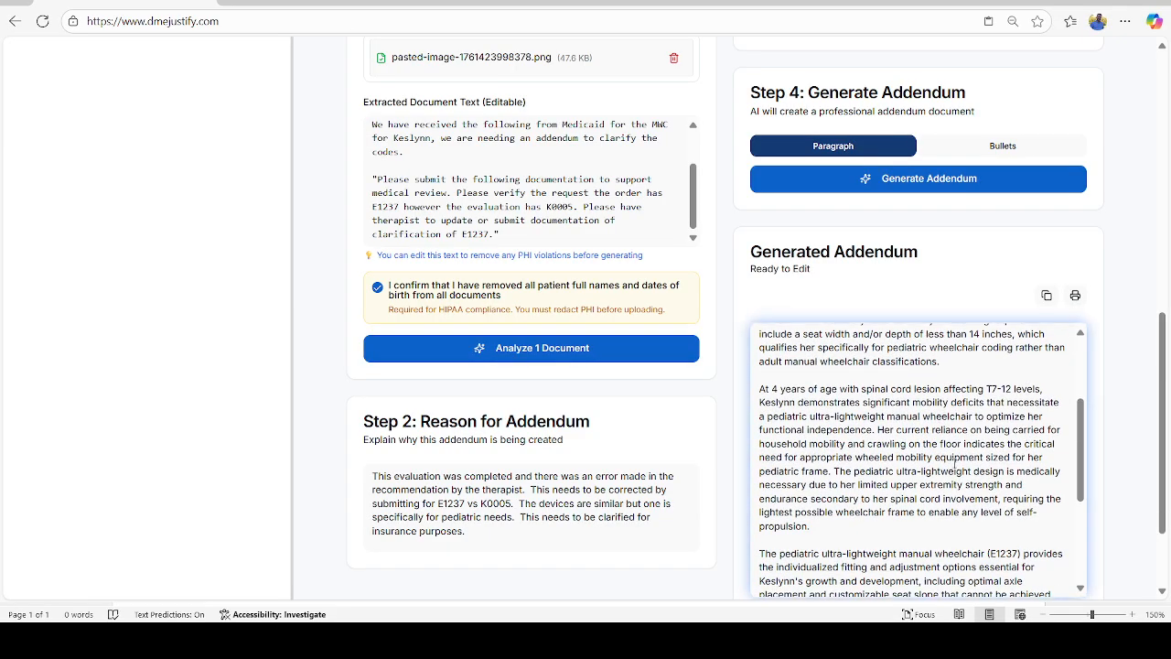
scroll(954, 467, down, 1)
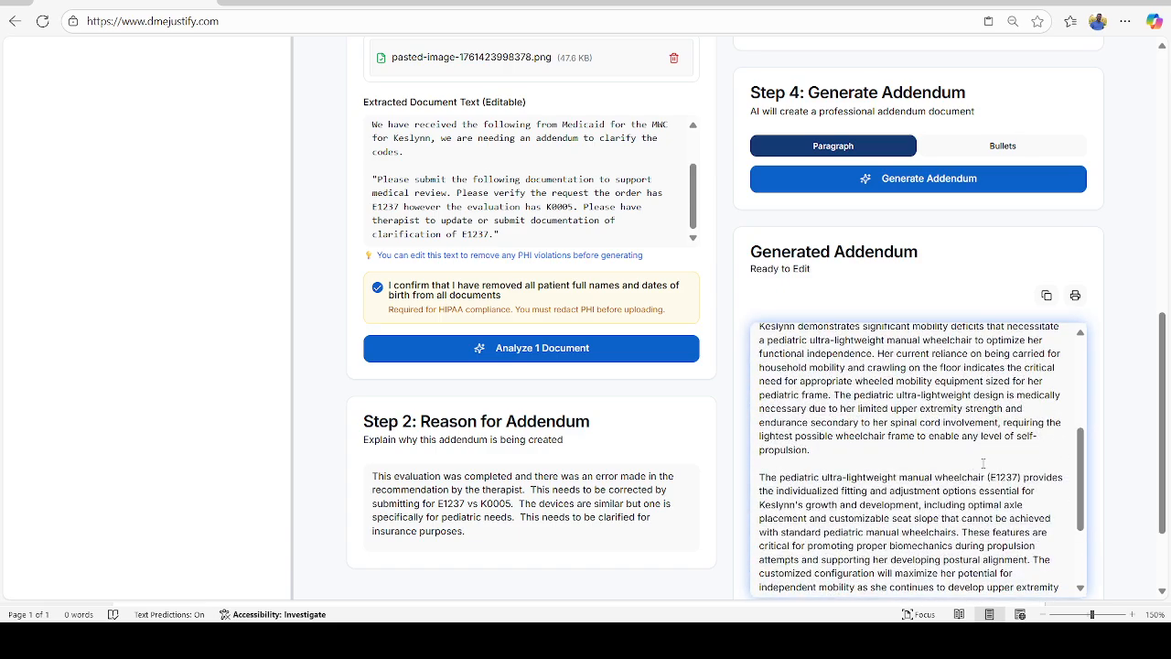
scroll(1006, 472, down, 1)
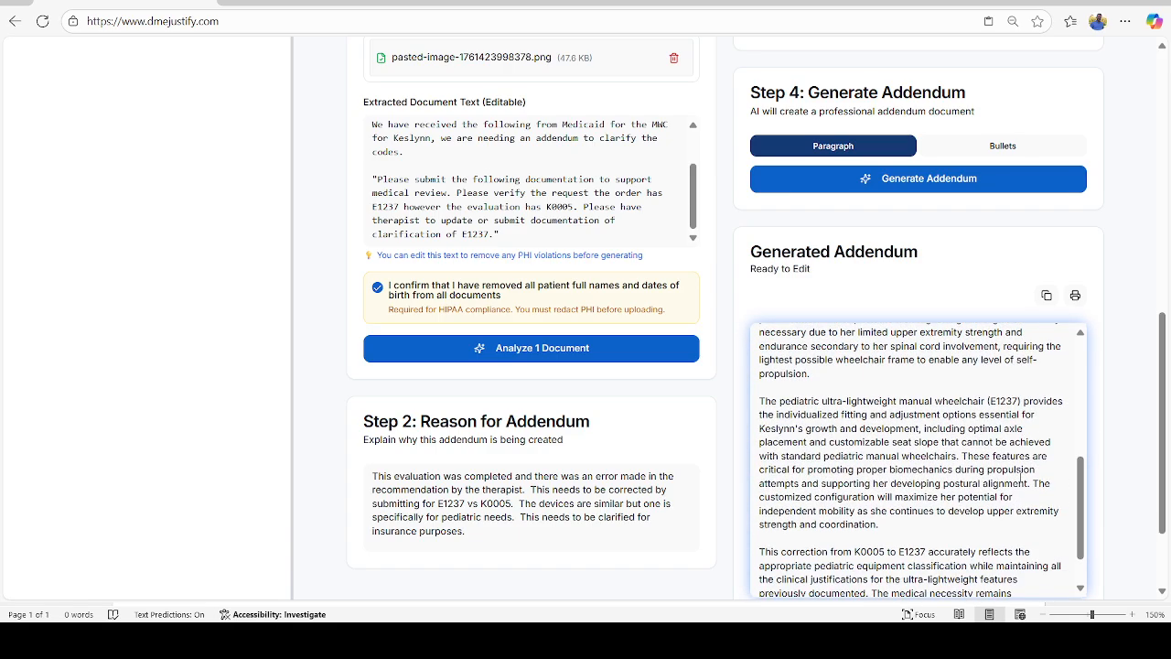
scroll(1022, 471, down, 2)
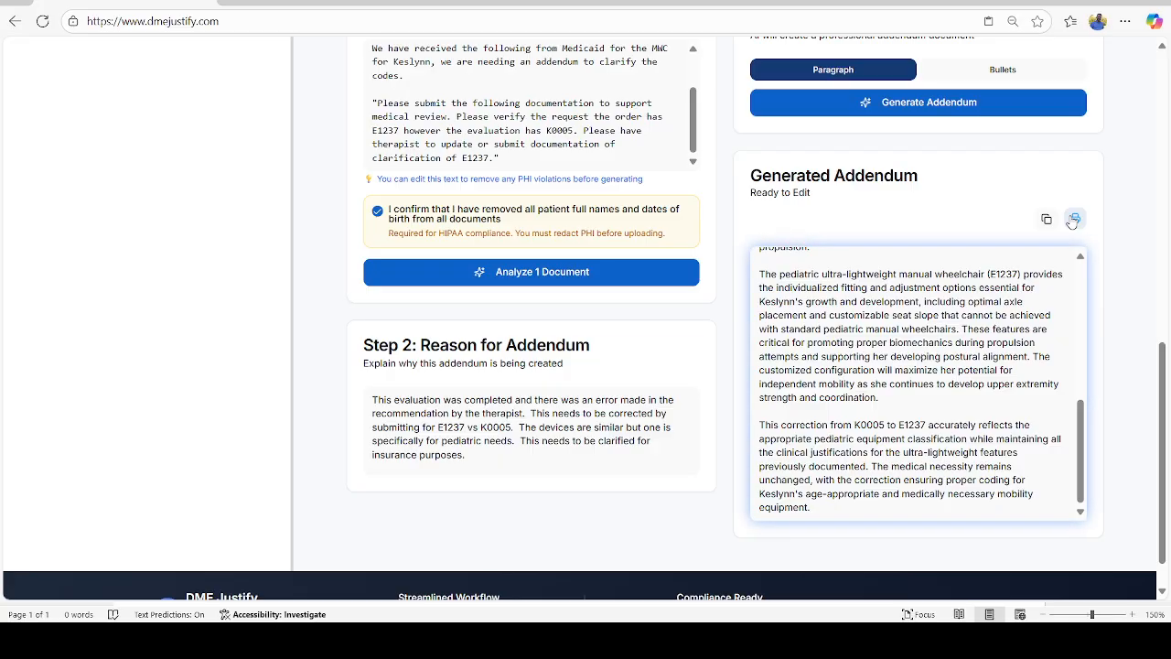
click(1074, 220)
Enter the client's full name and date of birth for the printed letterhead
click(581, 342)
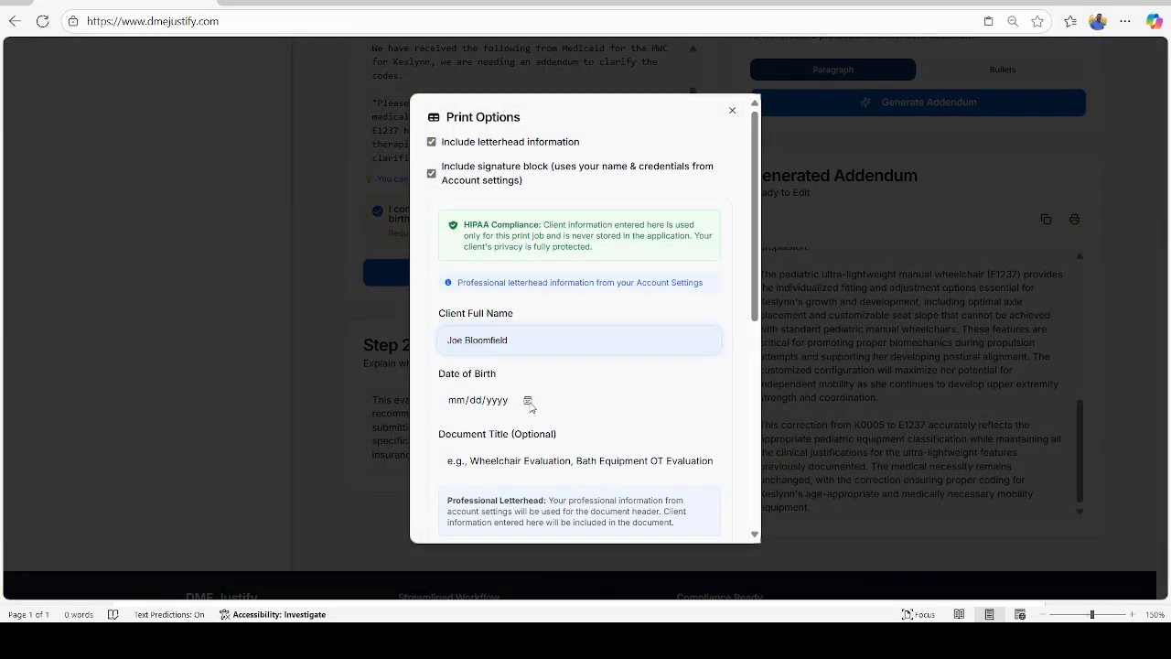
text(Ali)
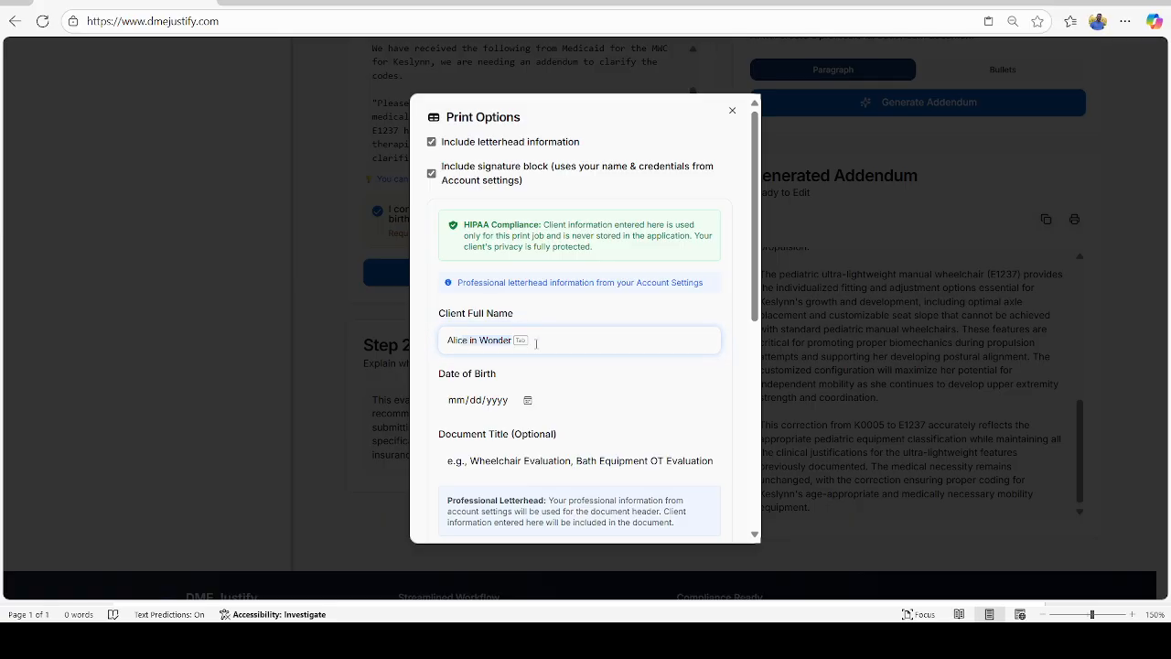
text(ce in Wonderland)
click(528, 401)
Set the document title to "Addendum to clarify E1237" and check the letterhead preview
scroll(604, 357, down, 2)
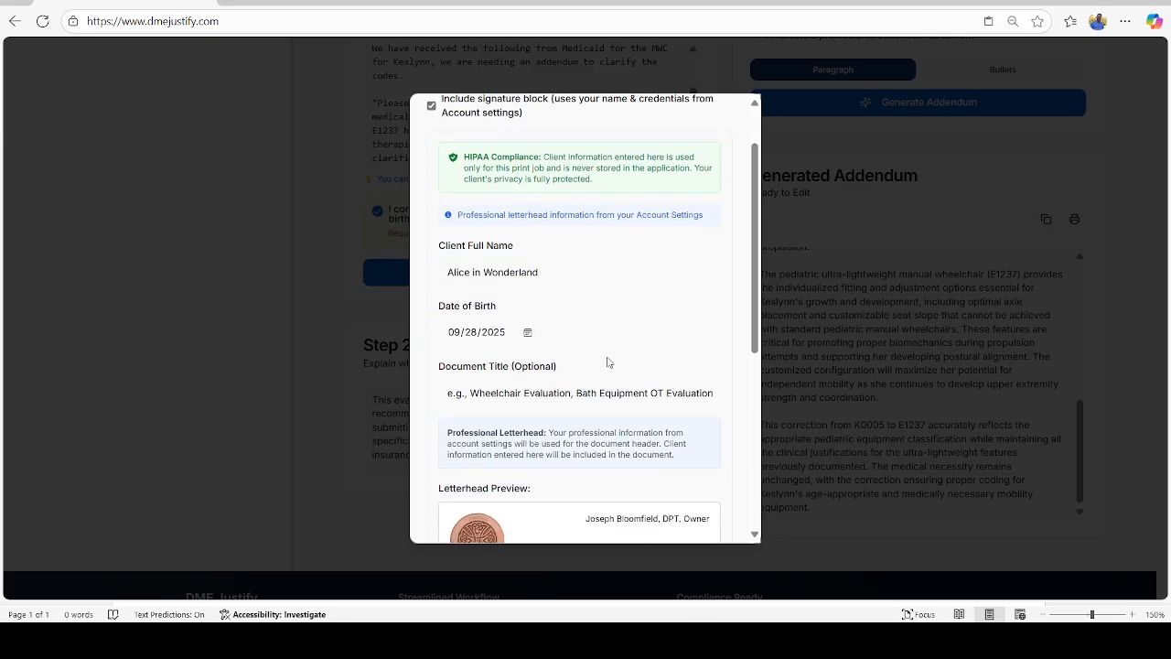
click(578, 313)
text(Addem)
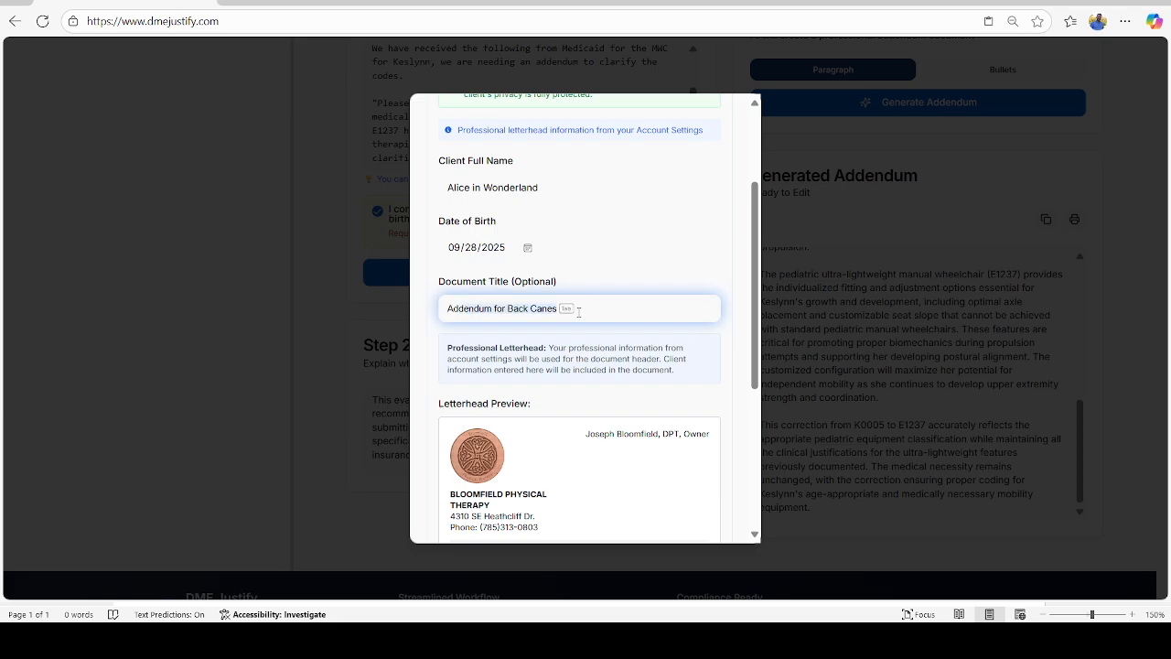
text(n)
text(dum to clar)
text(ify )
text(K)
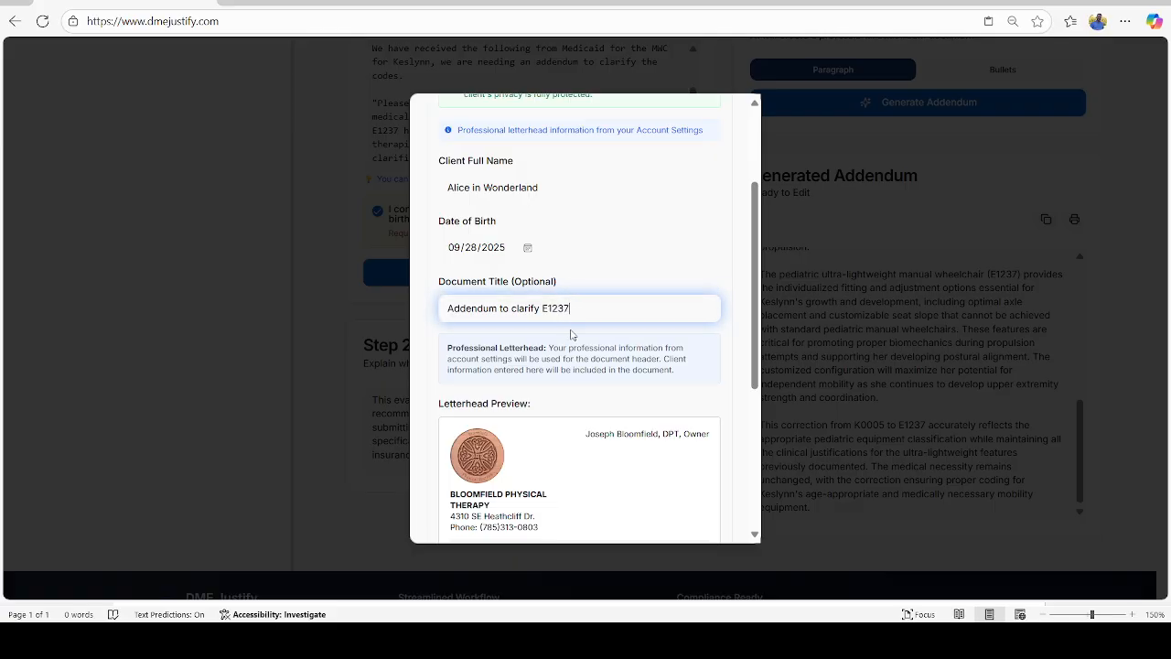
scroll(572, 323, down, 2)
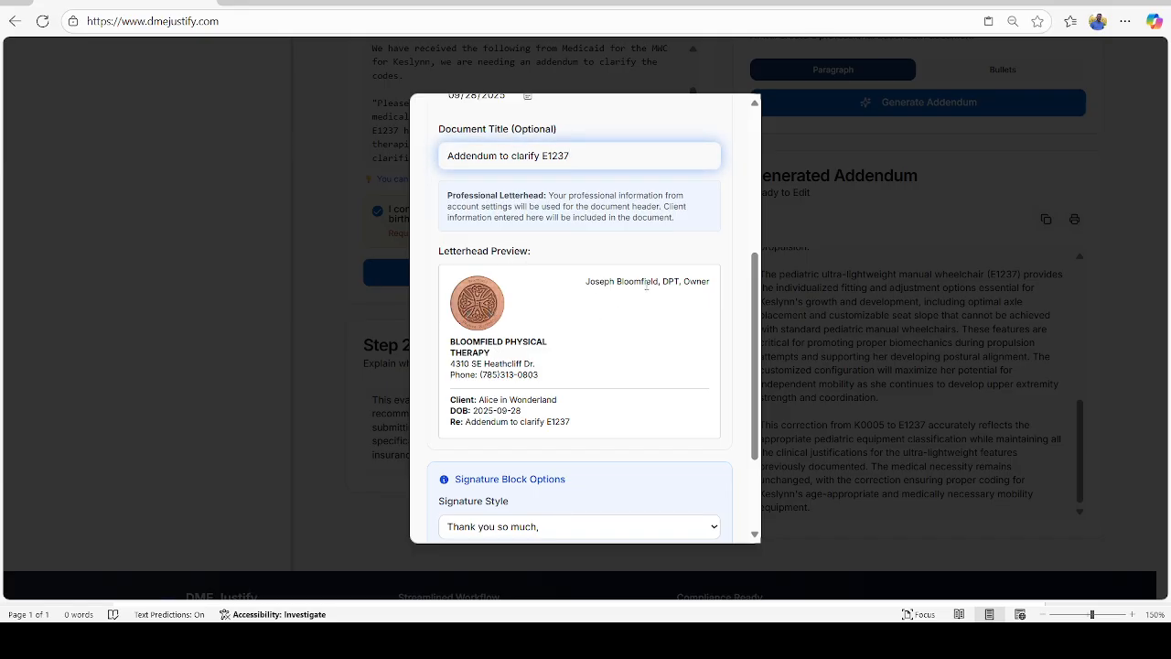
scroll(676, 281, down, 1)
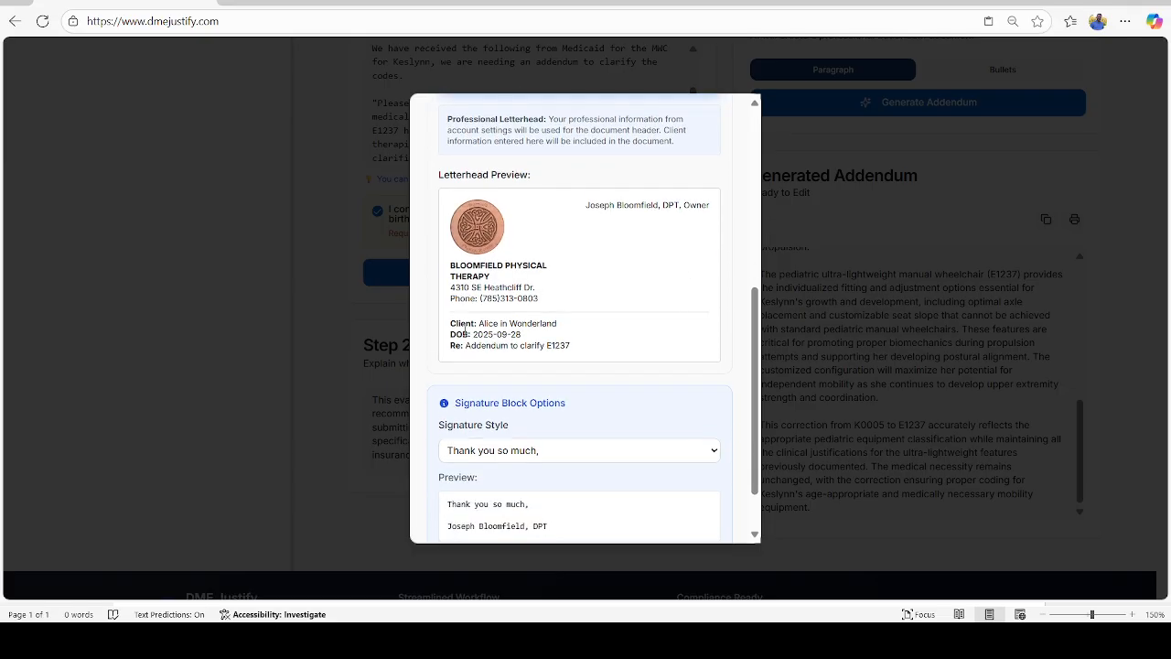
Open the addendum's print preview with letterhead and signature, and review its pages
scroll(561, 359, down, 1)
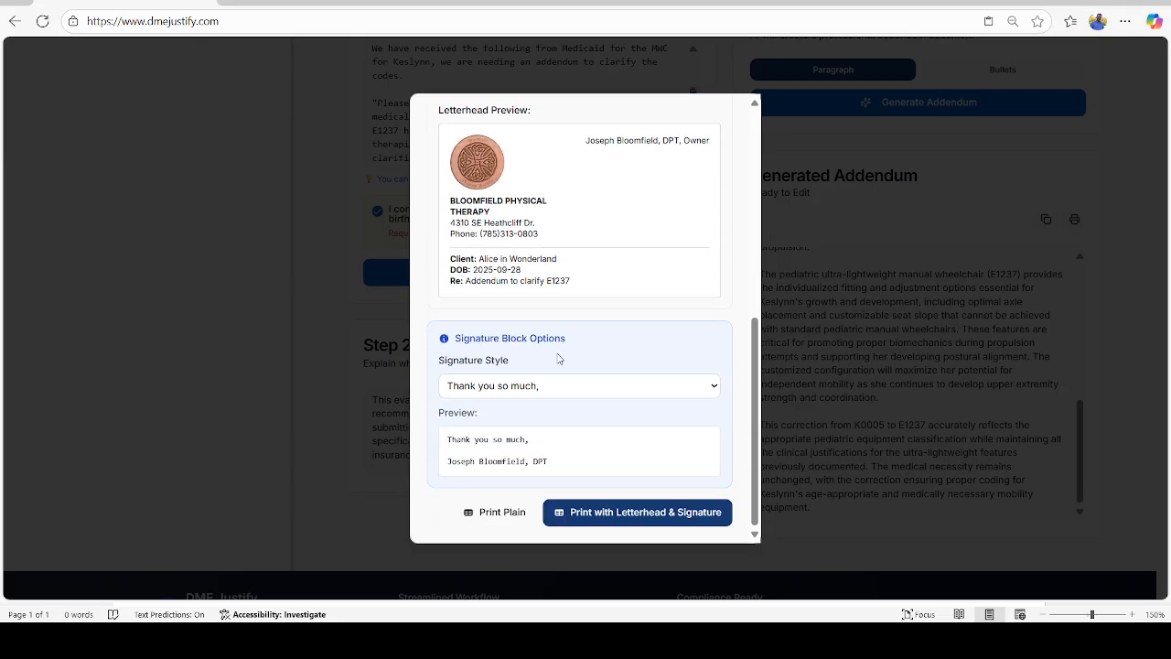
click(632, 515)
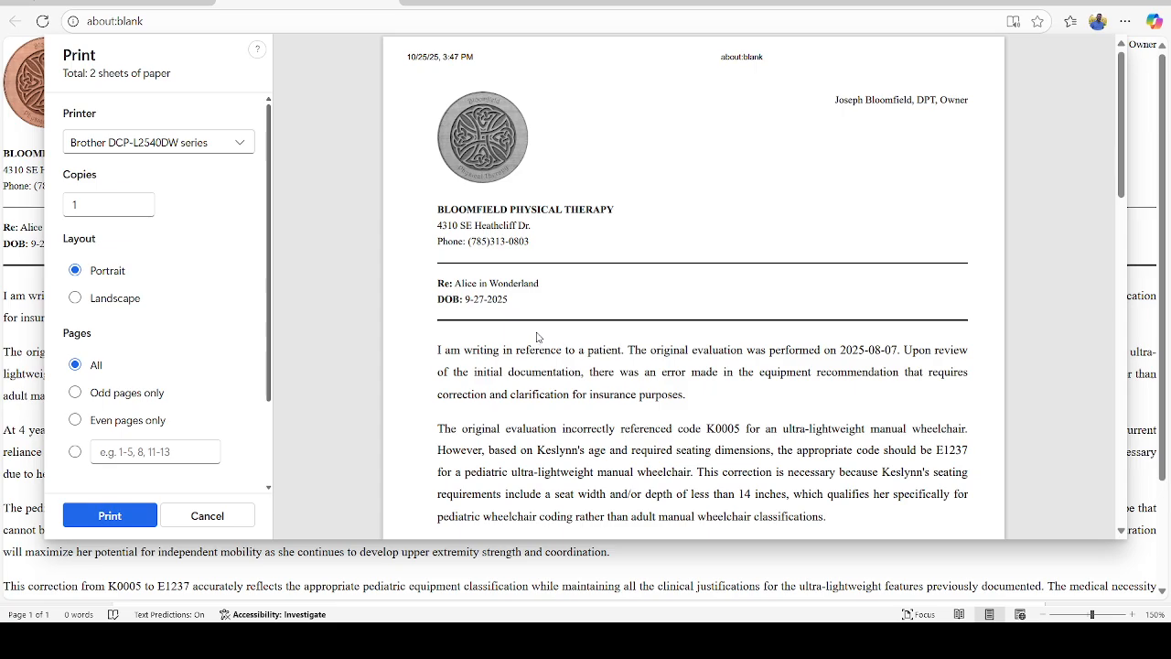
scroll(787, 266, down, 1)
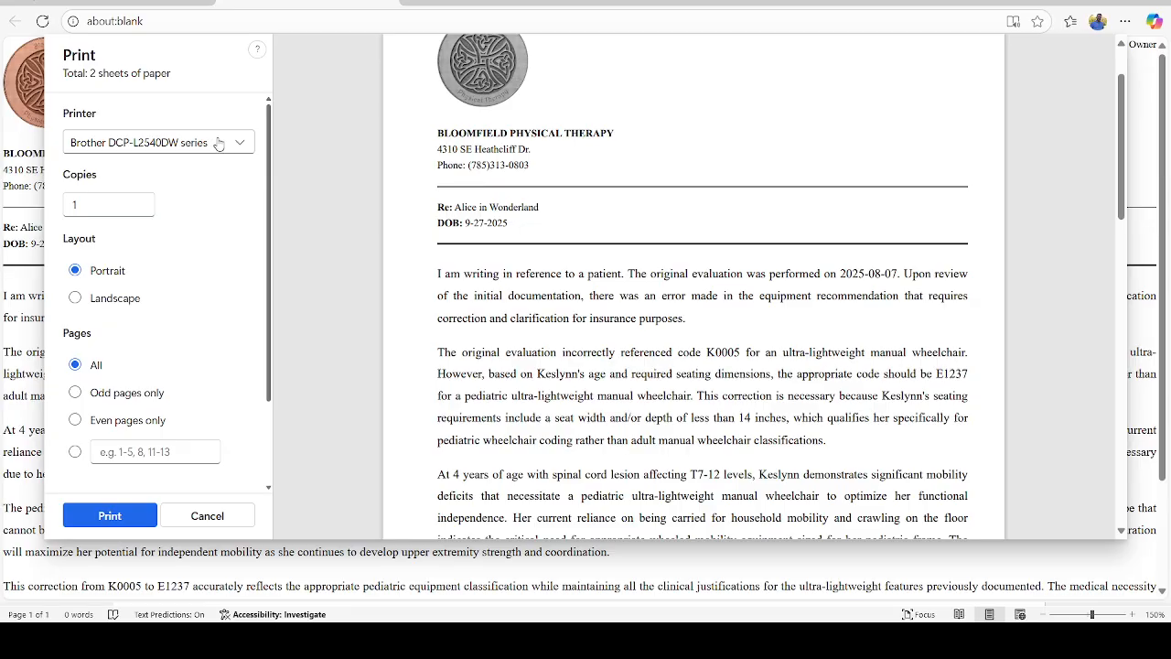
scroll(600, 235, down, 3)
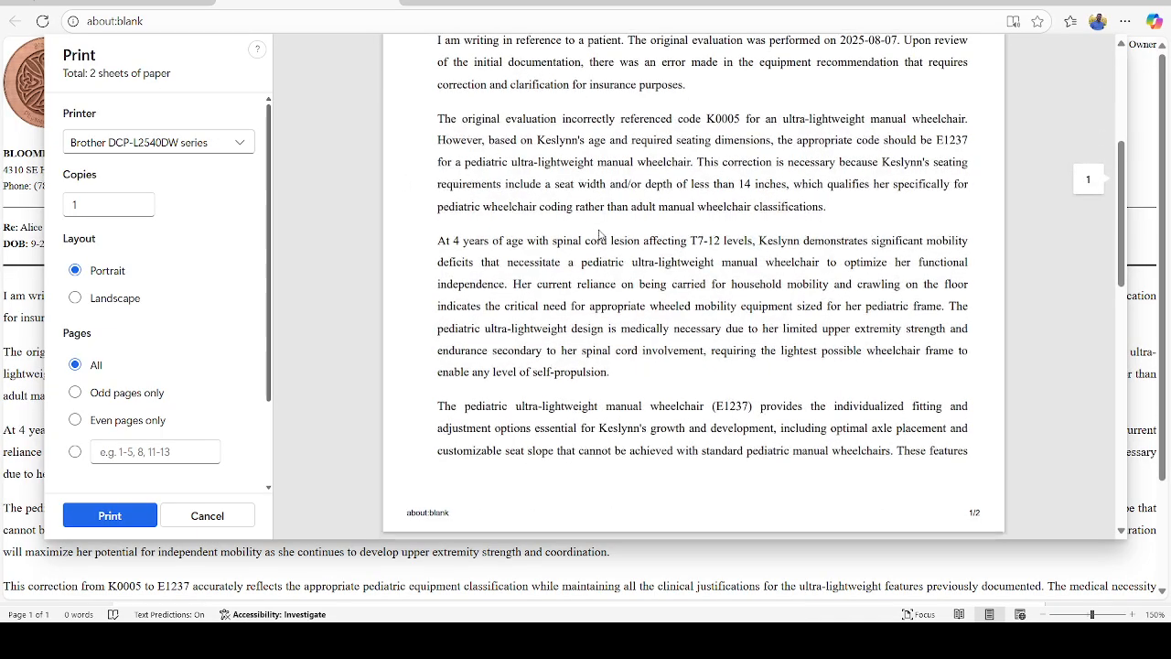
scroll(600, 235, down, 6)
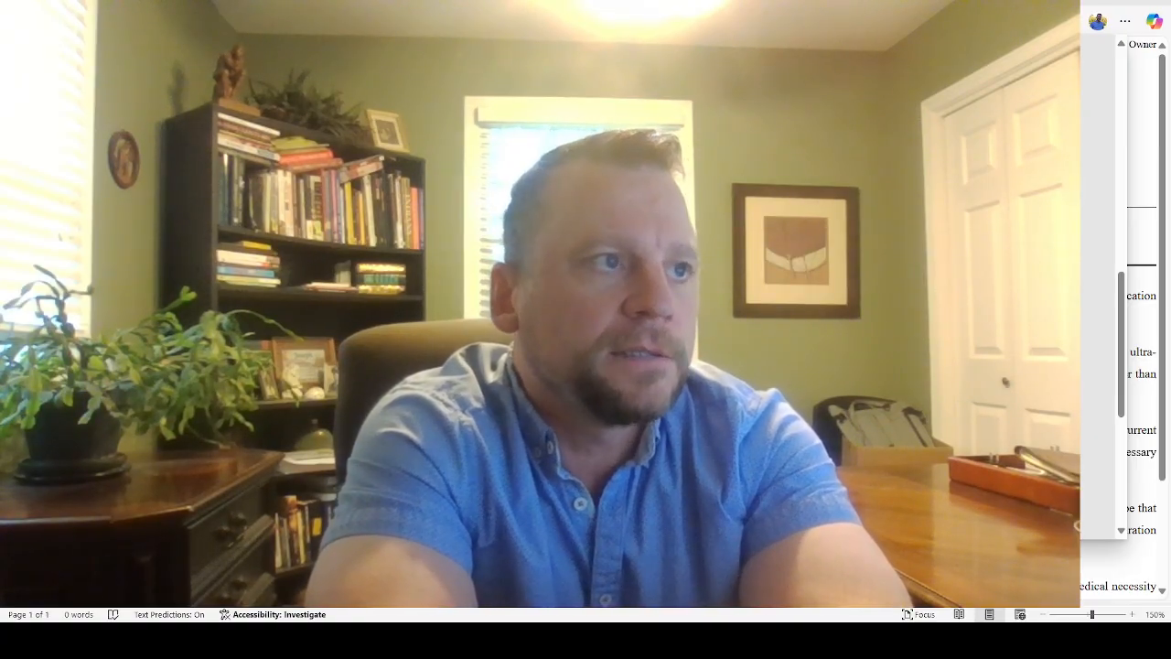
scroll(751, 302, up, 2)
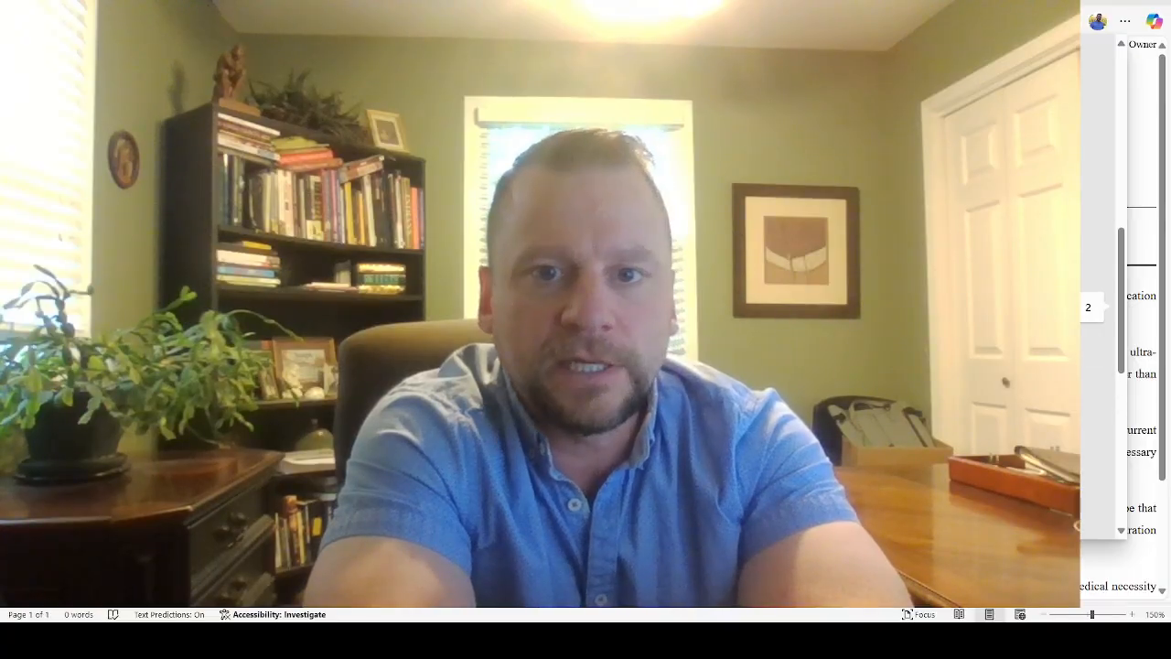